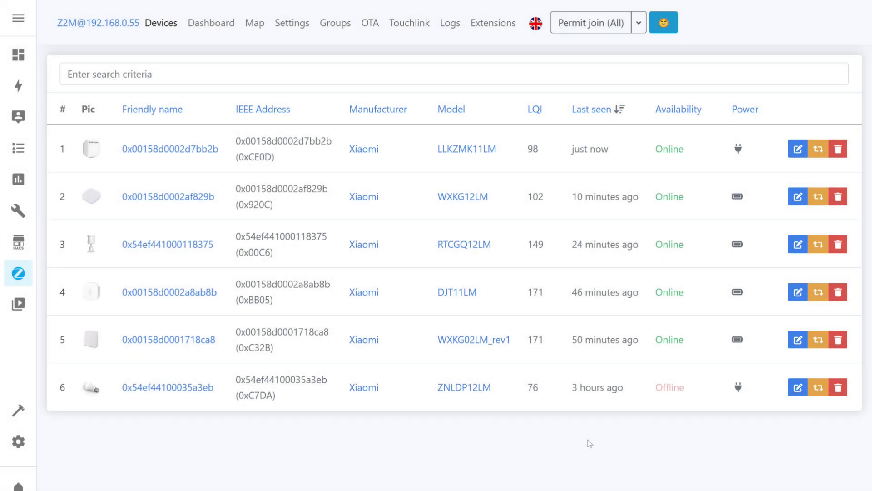
Step: Permit joining for all devices, pair the TuYa TS0601_dimmer, and check its device type on its details page
{"action": "left_click", "coordinate": [591, 22]}
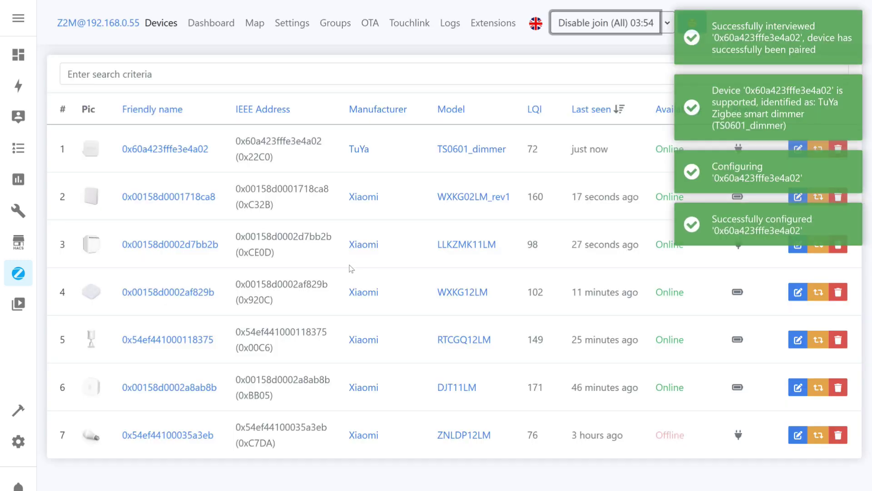
{"action": "left_click", "coordinate": [168, 154]}
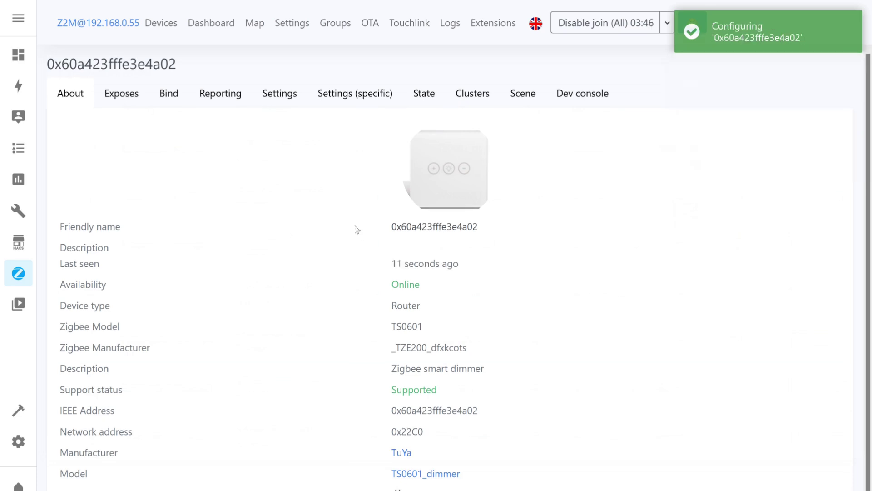
{"action": "scroll", "coordinate": [357, 229], "scroll_direction": "down", "scroll_amount": 1}
{"action": "scroll", "coordinate": [357, 230], "scroll_direction": "up", "scroll_amount": 1}
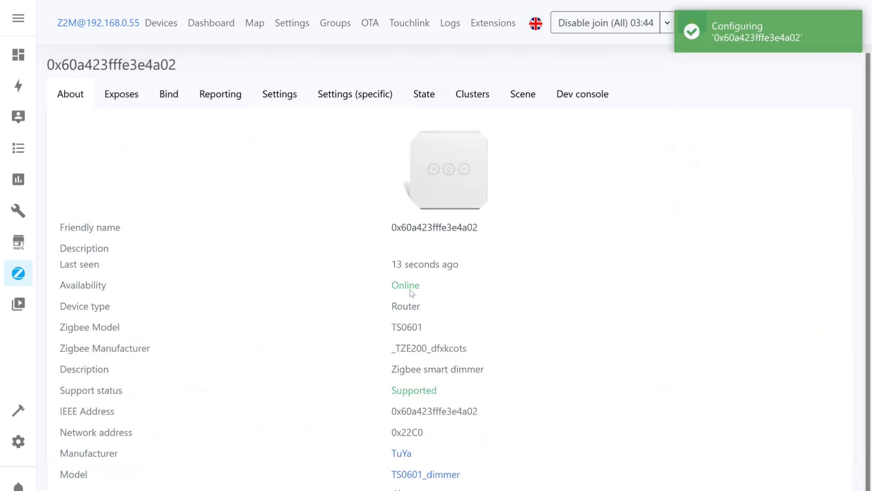
{"action": "left_click_drag", "start_coordinate": [427, 307], "coordinate": [387, 311]}
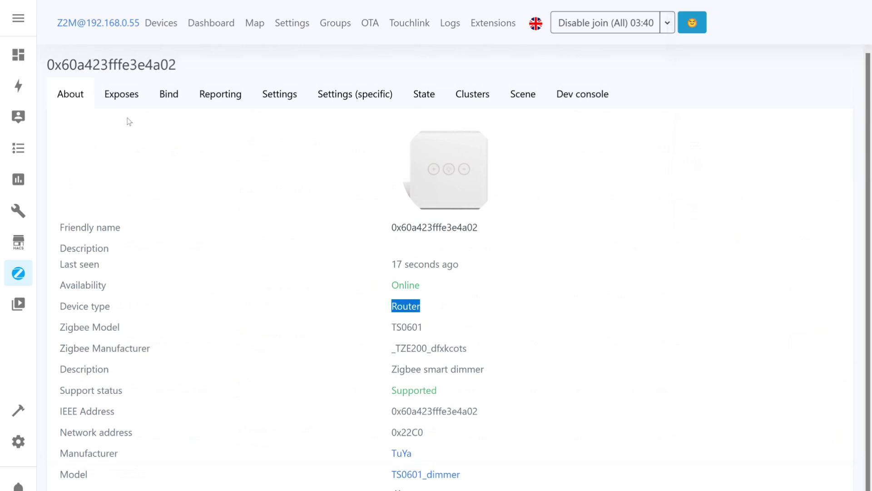
Step: In the dimmer's exposed controls, switch the light on and set its brightness to 201
{"action": "left_click", "coordinate": [123, 97]}
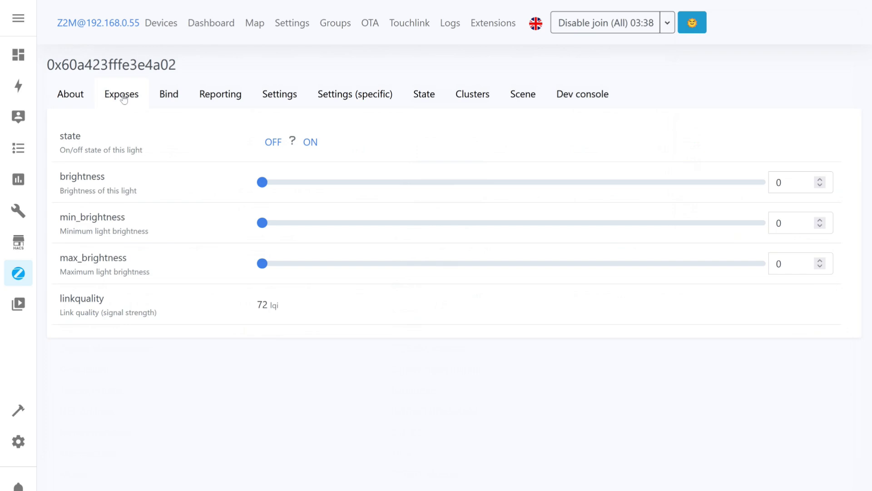
{"action": "left_click", "coordinate": [313, 144]}
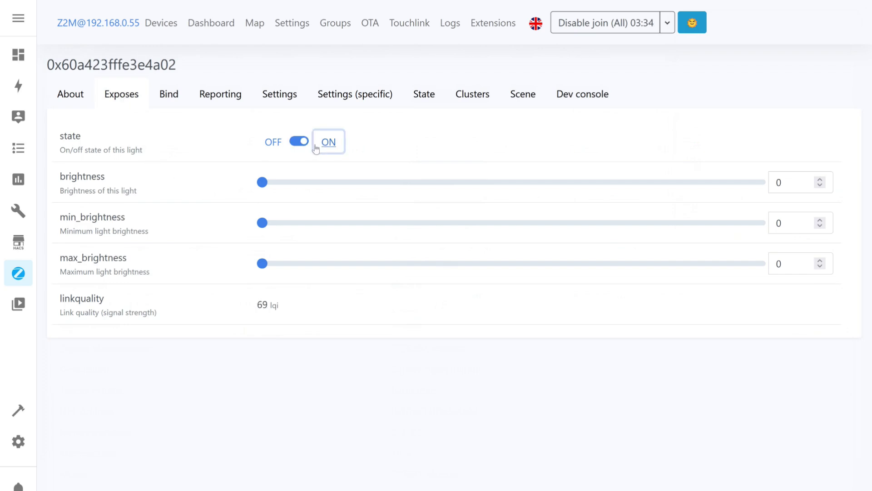
{"action": "left_click_drag", "start_coordinate": [261, 185], "coordinate": [657, 196]}
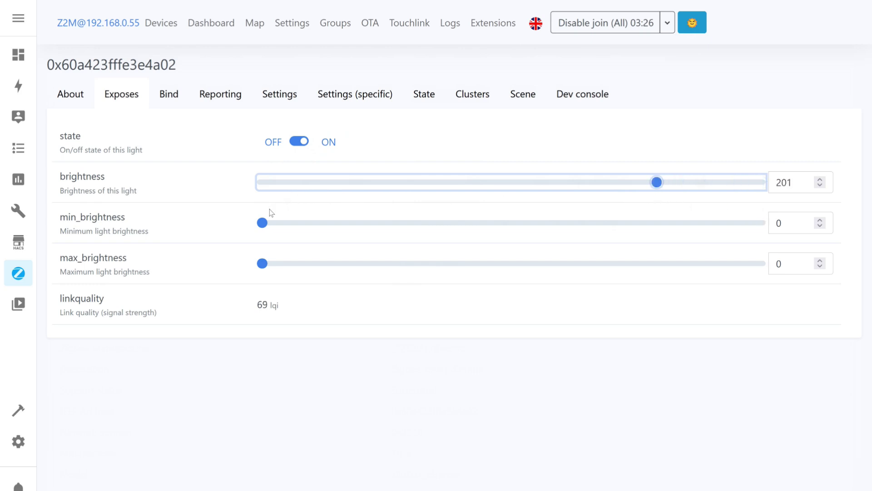
Step: Set min_brightness to 40 and lower the brightness to 0
{"action": "left_click_drag", "start_coordinate": [265, 226], "coordinate": [338, 230]}
{"action": "left_click_drag", "start_coordinate": [656, 182], "coordinate": [209, 164]}
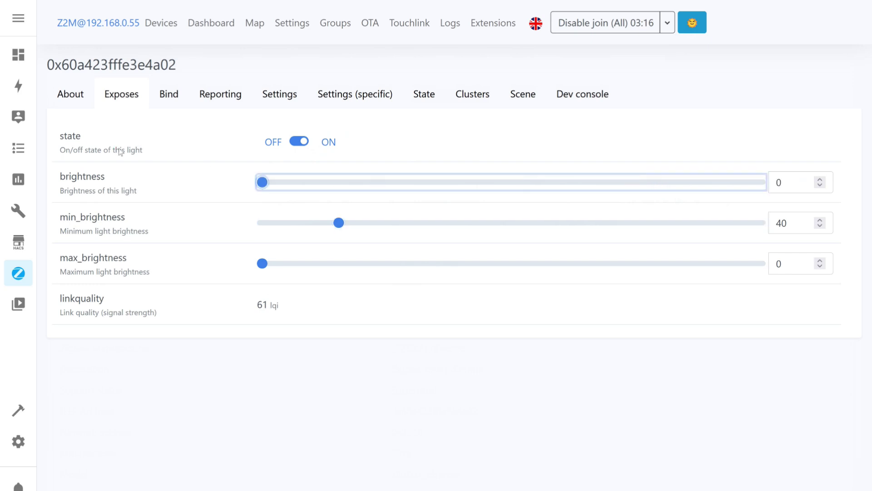
Step: Set brightness to 120 and min_brightness to 119, and lower the brightness to 0 to test the limit
{"action": "left_click_drag", "start_coordinate": [270, 184], "coordinate": [501, 211]}
{"action": "left_click_drag", "start_coordinate": [335, 224], "coordinate": [494, 225]}
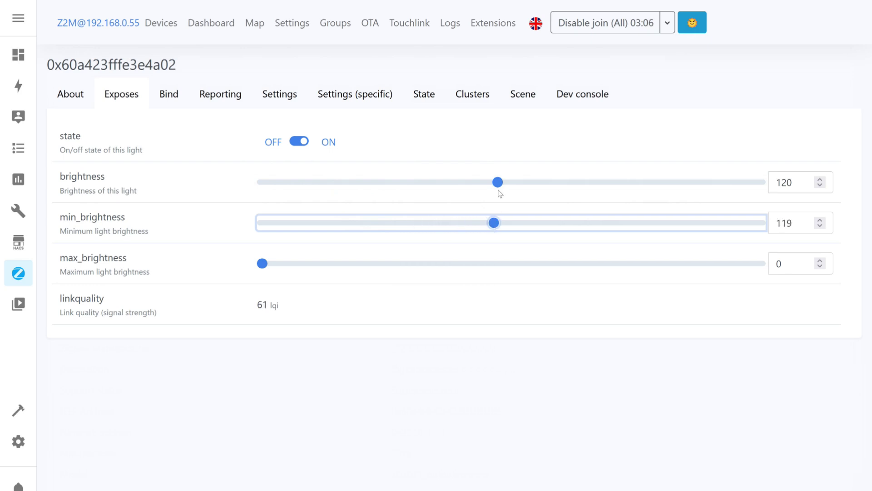
{"action": "left_click_drag", "start_coordinate": [498, 182], "coordinate": [66, 151]}
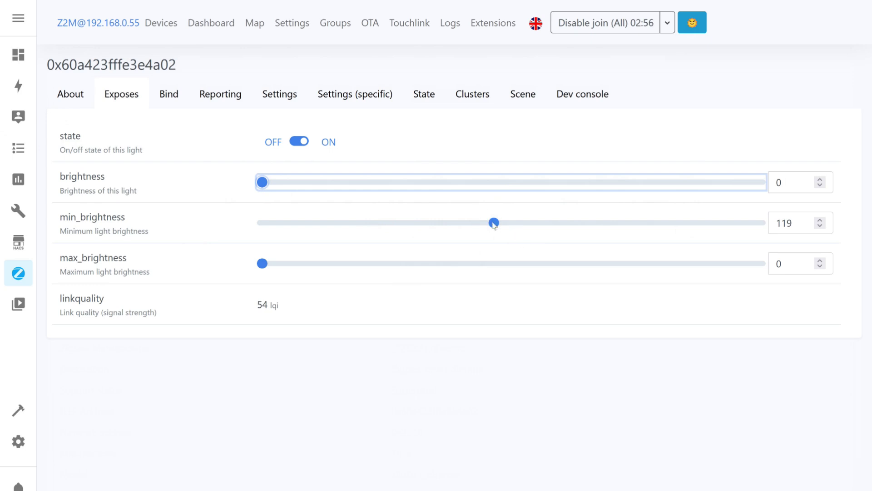
Step: Set brightness and max_brightness to 217, and sweep the brightness down to 0 and back up to its maximum
{"action": "left_click_drag", "start_coordinate": [253, 184], "coordinate": [834, 195]}
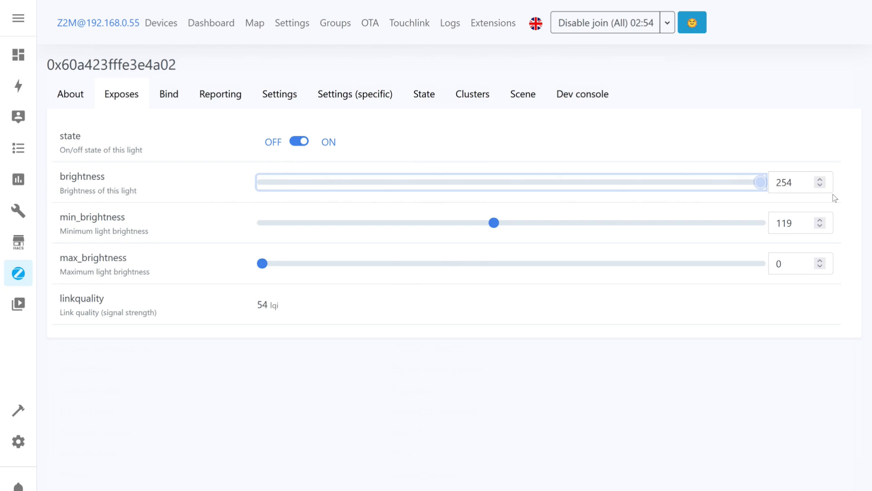
{"action": "left_click_drag", "start_coordinate": [763, 184], "coordinate": [689, 186]}
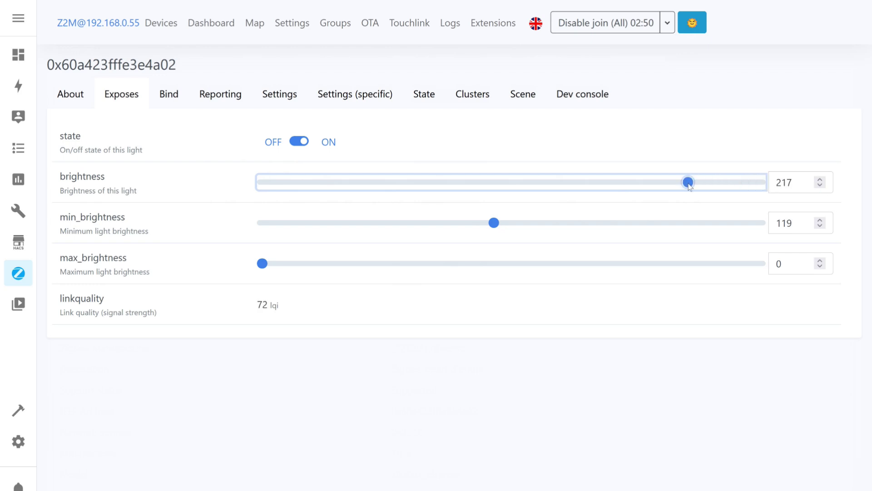
{"action": "left_click_drag", "start_coordinate": [263, 263], "coordinate": [686, 250]}
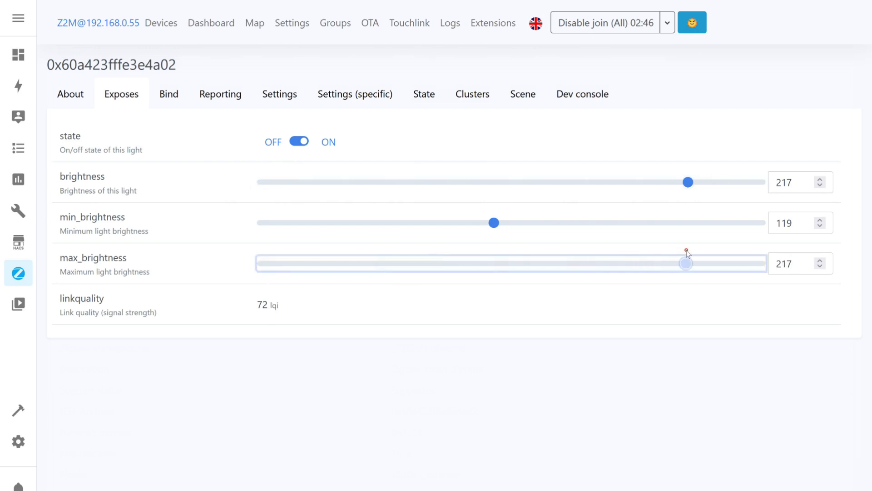
{"action": "left_click_drag", "start_coordinate": [689, 181], "coordinate": [118, 224]}
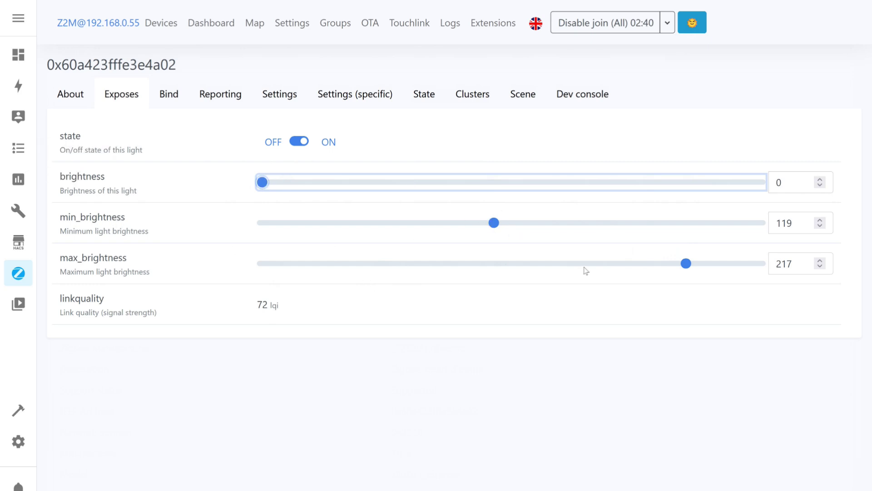
{"action": "left_click_drag", "start_coordinate": [262, 183], "coordinate": [835, 185]}
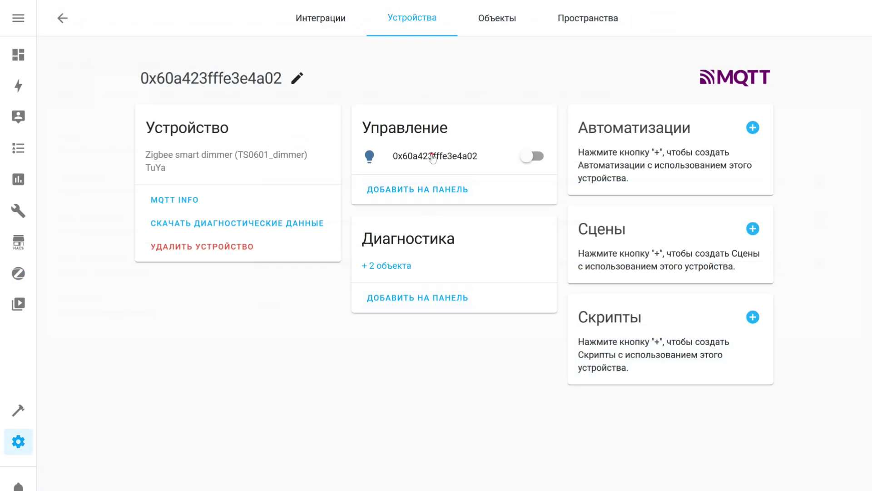
Step: On the dimmer's Home Assistant device page, open the light's controls and test its on/off switching and brightness adjustment
{"action": "left_click", "coordinate": [432, 157]}
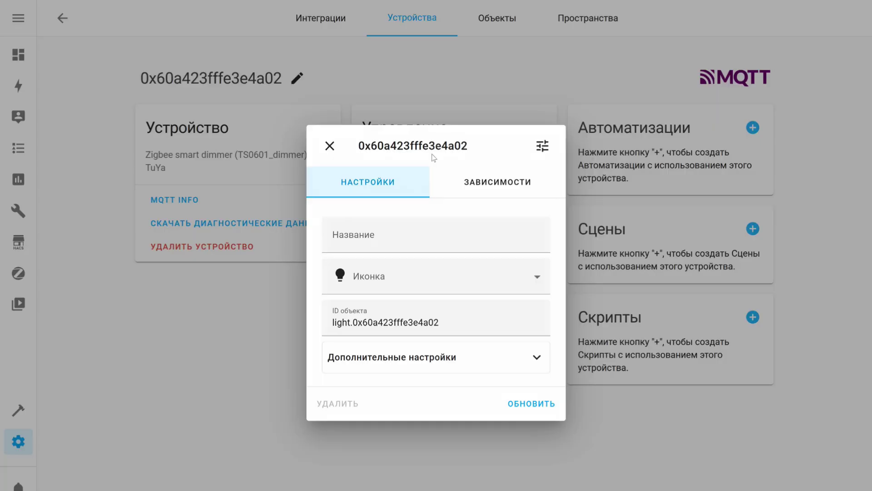
{"action": "left_click", "coordinate": [541, 146]}
{"action": "left_click", "coordinate": [534, 266]}
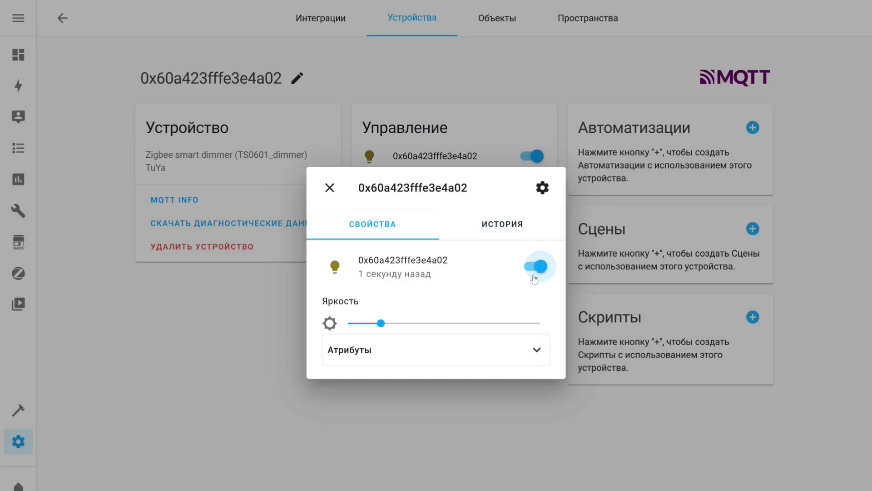
{"action": "left_click_drag", "start_coordinate": [379, 324], "coordinate": [566, 332]}
{"action": "left_click", "coordinate": [384, 324]}
{"action": "left_click", "coordinate": [535, 267]}
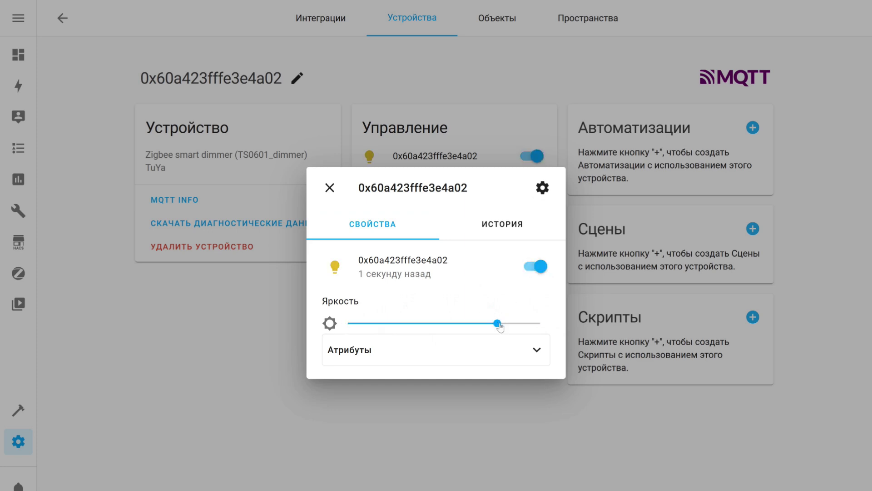
{"action": "left_click", "coordinate": [544, 269]}
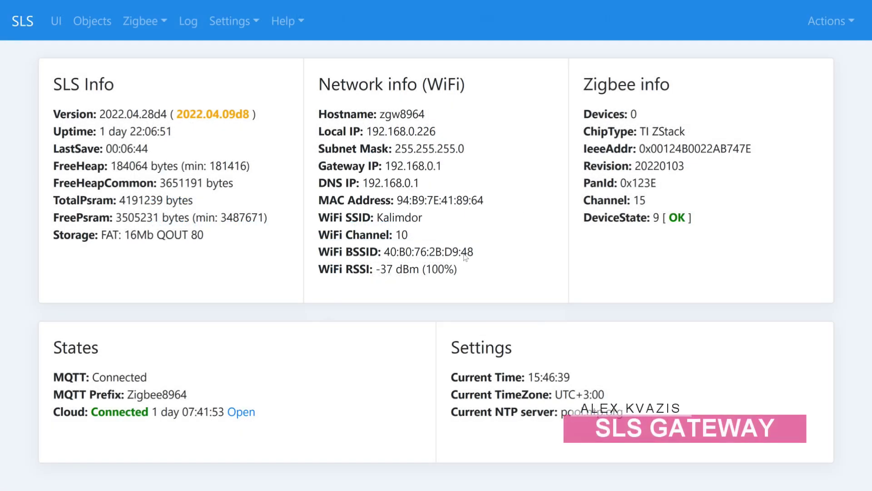
Step: Switch to the SLS gateway, enable Zigbee joining to pair the TS0601 dimmer, and stop joining
{"action": "left_click", "coordinate": [136, 24]}
{"action": "left_click", "coordinate": [164, 78]}
{"action": "left_click", "coordinate": [366, 110]}
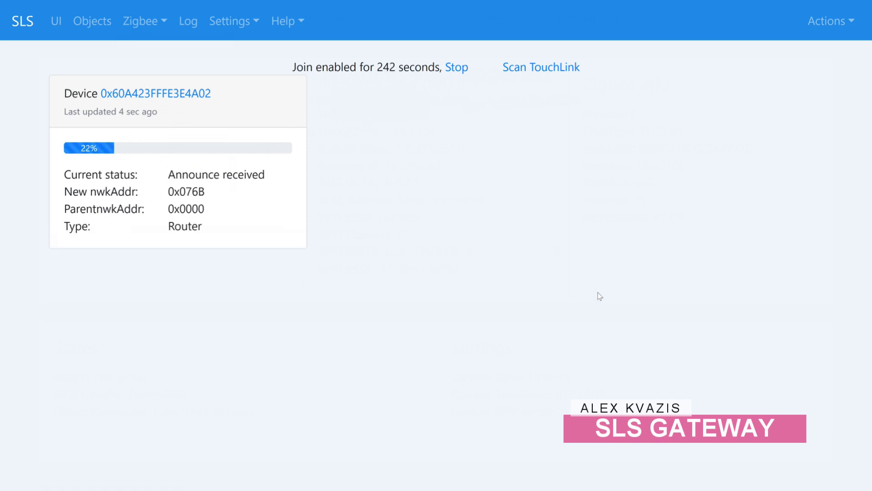
{"action": "left_click", "coordinate": [178, 245]}
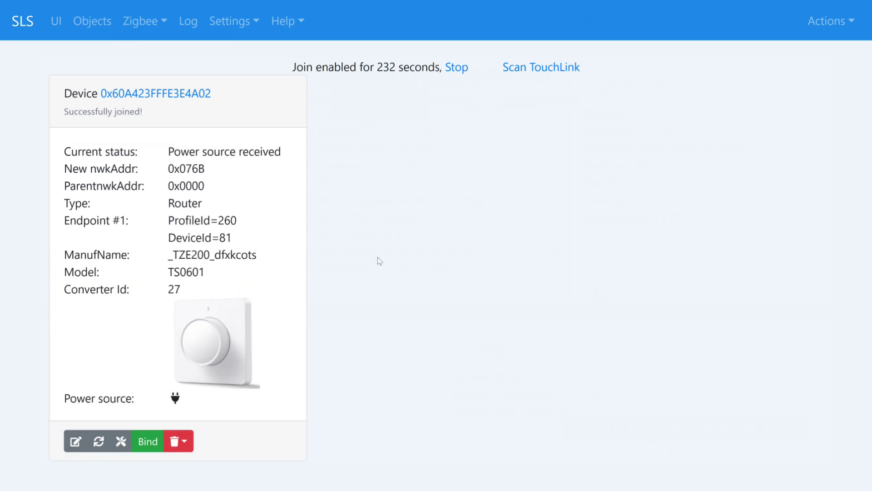
{"action": "left_click", "coordinate": [456, 67]}
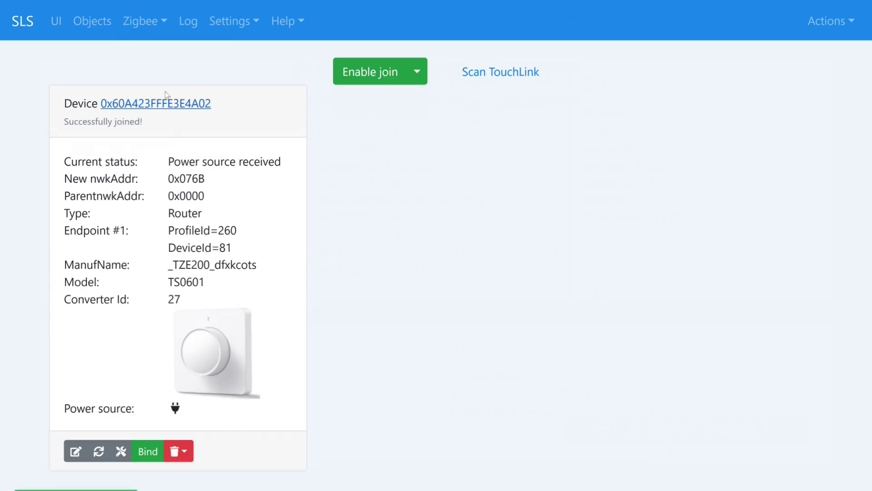
Step: Open device 0x076B from the Zigbee device list and examine its type, converter ID and state values
{"action": "left_click", "coordinate": [152, 22]}
{"action": "left_click", "coordinate": [162, 56]}
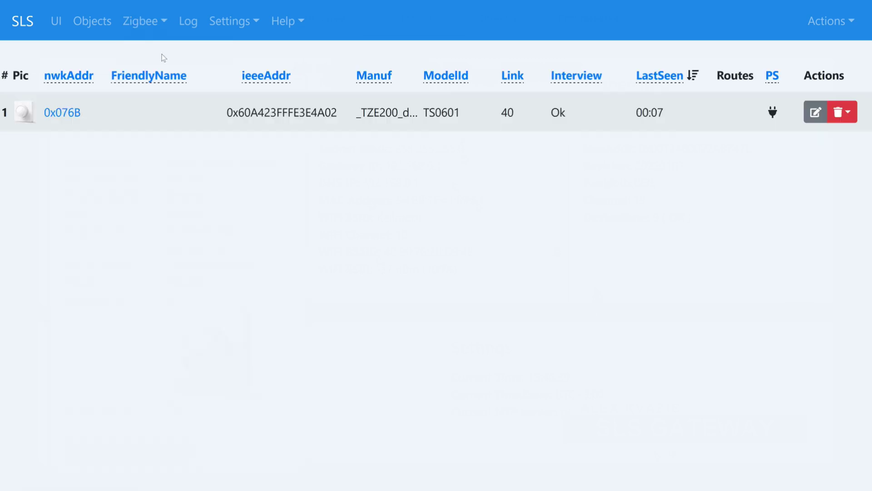
{"action": "left_click", "coordinate": [67, 115]}
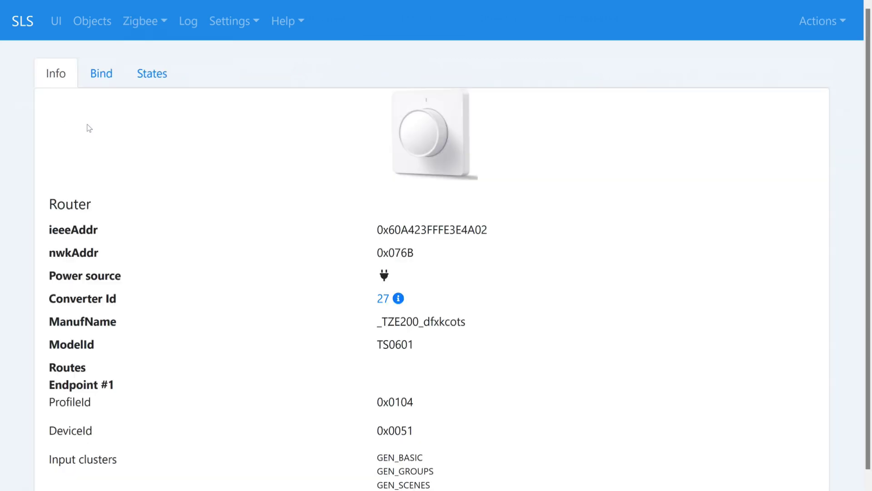
{"action": "left_click_drag", "start_coordinate": [102, 206], "coordinate": [42, 197]}
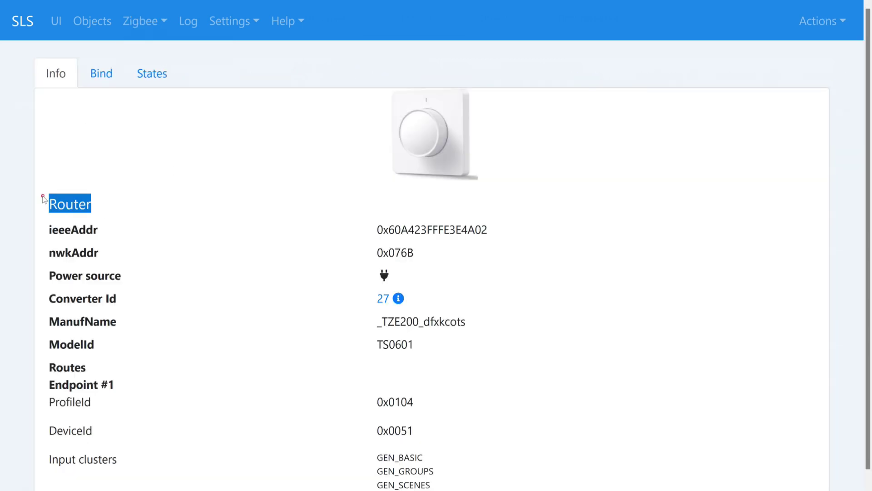
{"action": "left_click", "coordinate": [260, 295]}
{"action": "left_click_drag", "start_coordinate": [340, 305], "coordinate": [401, 305]}
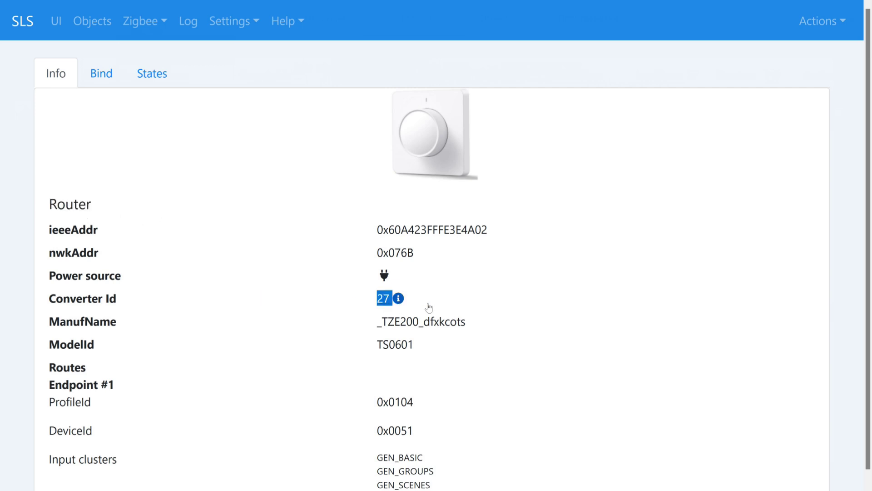
{"action": "left_click", "coordinate": [307, 302]}
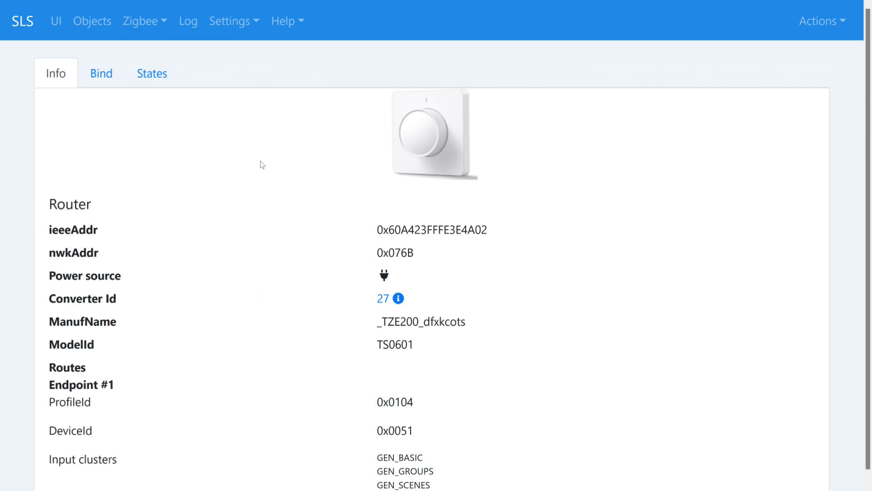
{"action": "left_click", "coordinate": [162, 75]}
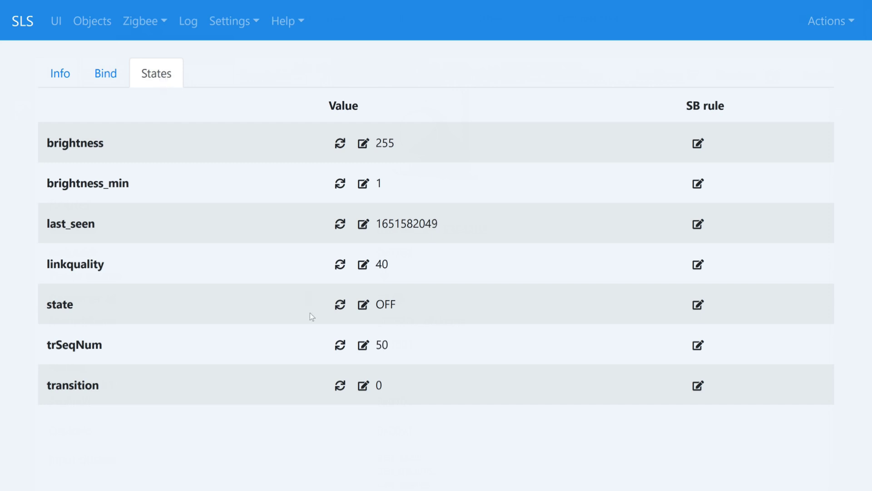
{"action": "left_click_drag", "start_coordinate": [417, 300], "coordinate": [379, 304]}
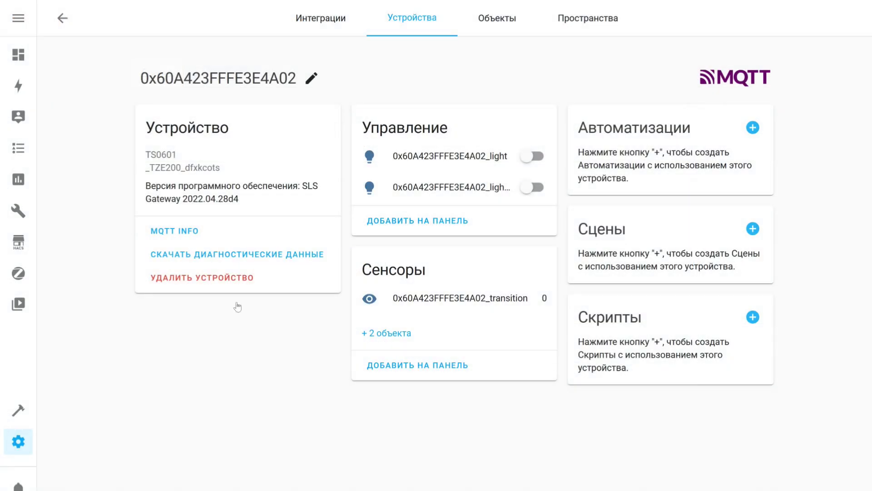
Step: On the SLS dimmer's Home Assistant device page, inspect the entity ID of the light entity and close its settings
{"action": "left_click", "coordinate": [465, 166]}
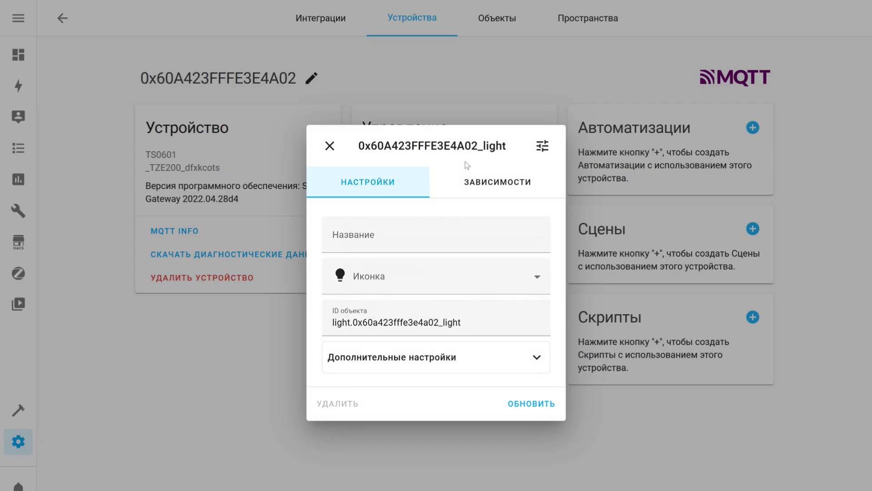
{"action": "triple_click", "coordinate": [480, 321]}
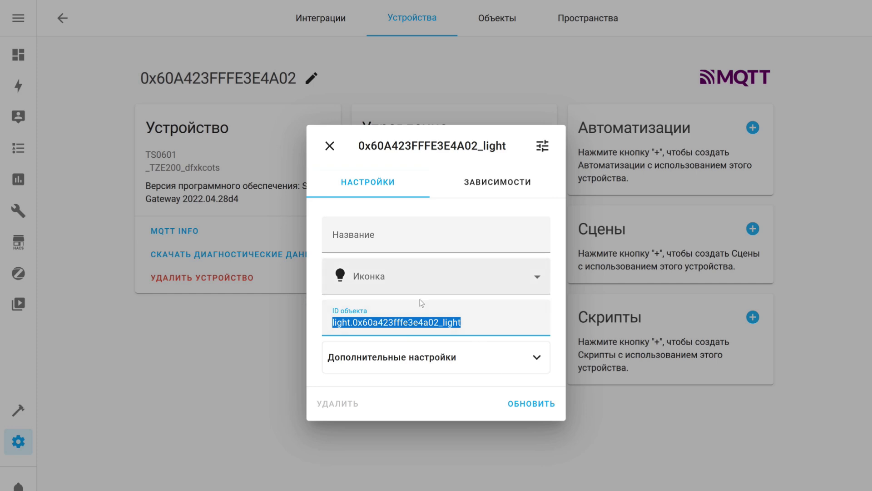
{"action": "left_click", "coordinate": [331, 145]}
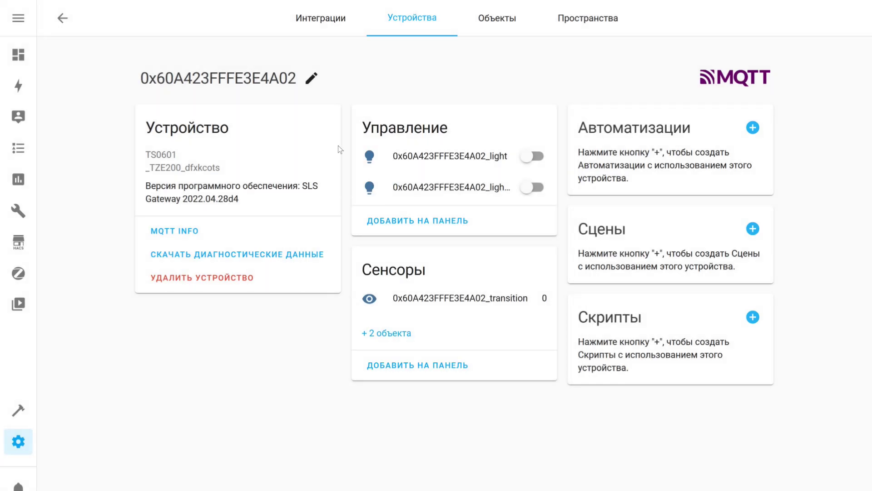
Step: Inspect the light_min entity's ID and its switch and brightness controls, and close its dialog
{"action": "left_click", "coordinate": [439, 194]}
{"action": "left_click_drag", "start_coordinate": [472, 322], "coordinate": [432, 318]}
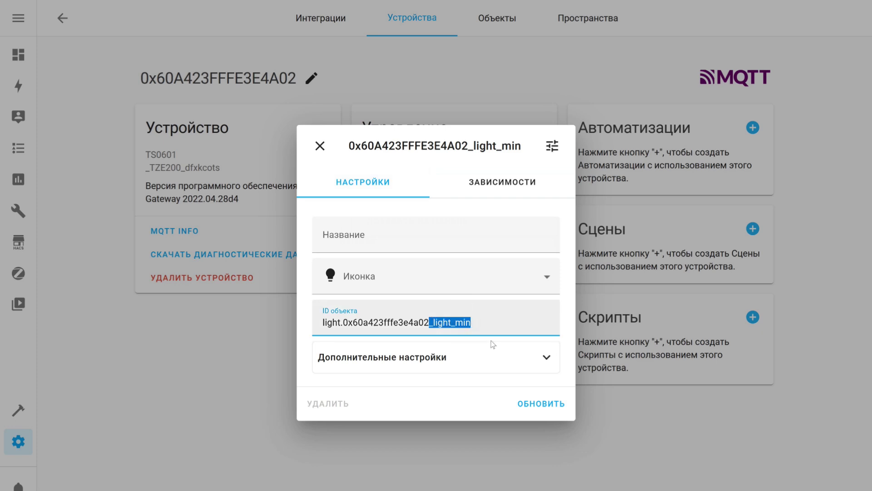
{"action": "left_click", "coordinate": [552, 146]}
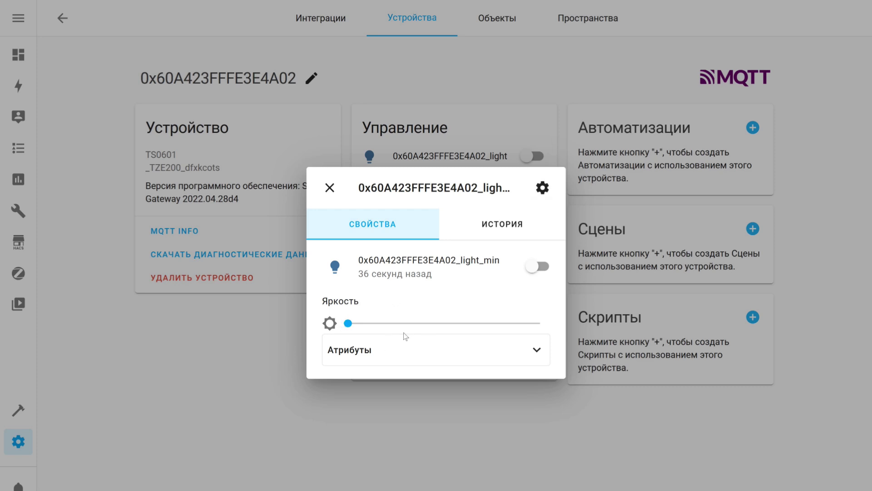
{"action": "left_click", "coordinate": [331, 187]}
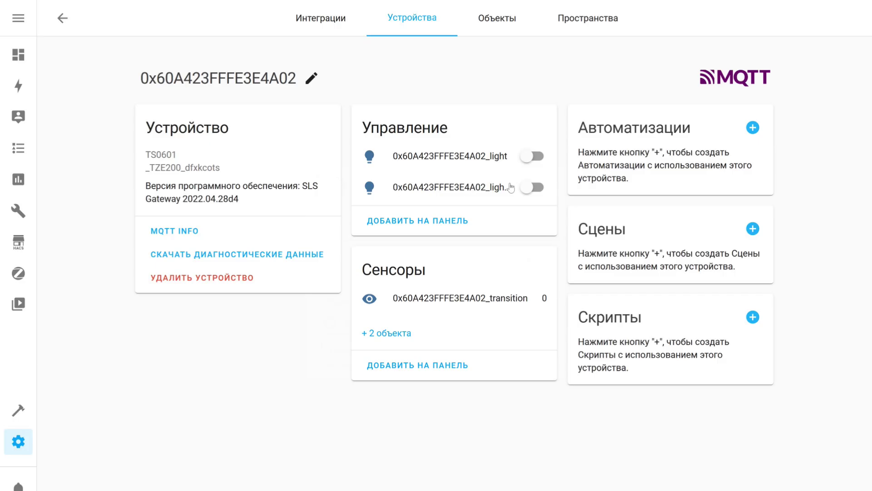
Step: Test the light entity by switching it on, lowering its brightness to the minimum and switching it off; close its dialog
{"action": "left_click", "coordinate": [527, 159]}
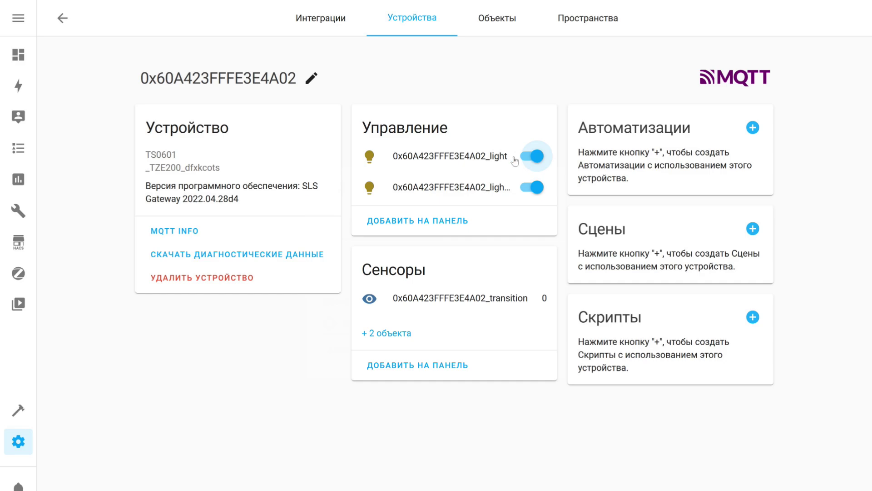
{"action": "left_click", "coordinate": [480, 156]}
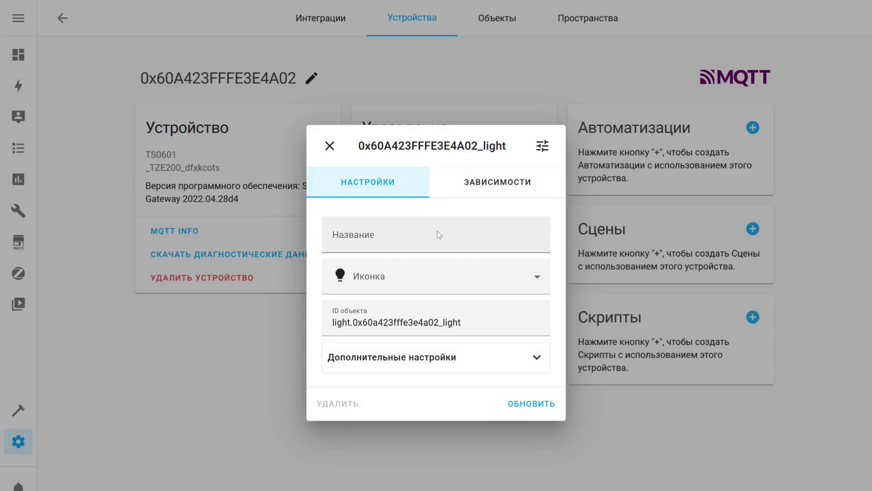
{"action": "left_click", "coordinate": [550, 158]}
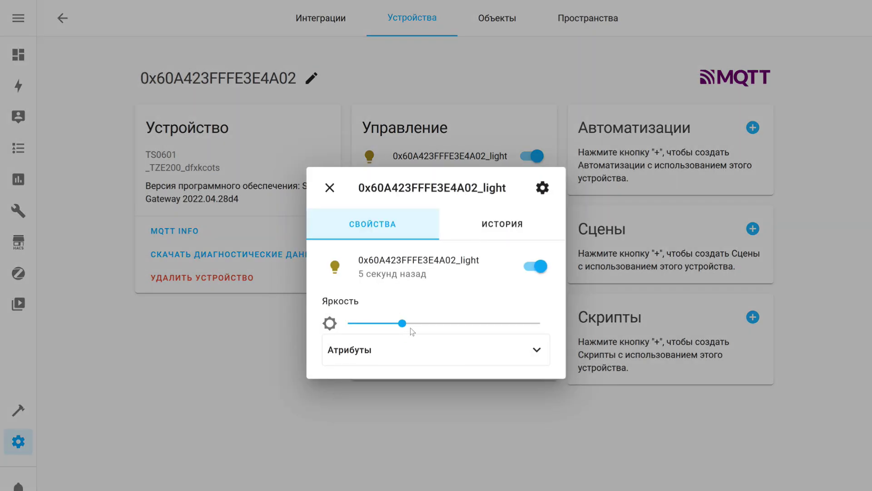
{"action": "left_click_drag", "start_coordinate": [410, 327], "coordinate": [328, 326]}
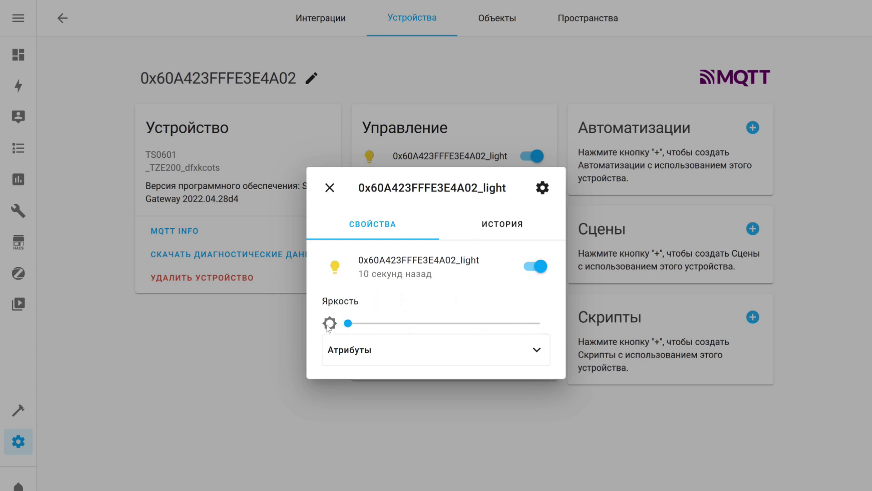
{"action": "left_click", "coordinate": [548, 275]}
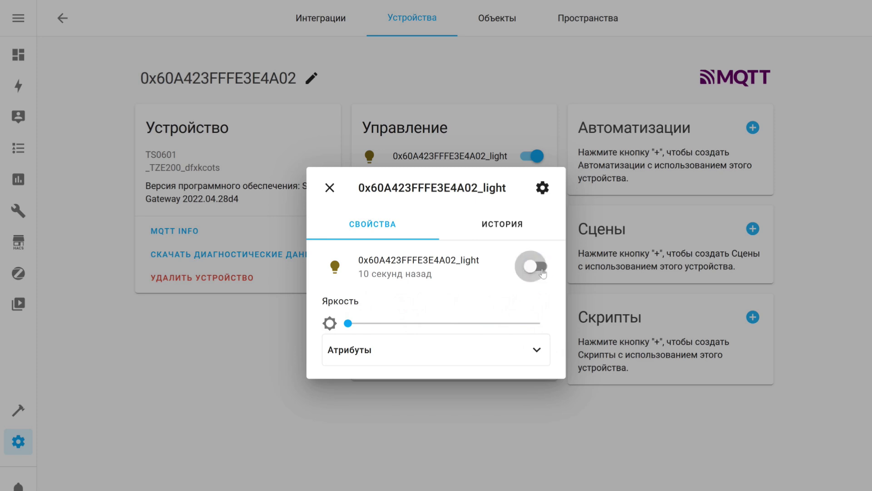
{"action": "left_click", "coordinate": [330, 187]}
Step: Test the light_min entity by switching it on, raising its brightness to slightly under half and switching it off after closing its dialog
{"action": "left_click", "coordinate": [532, 188]}
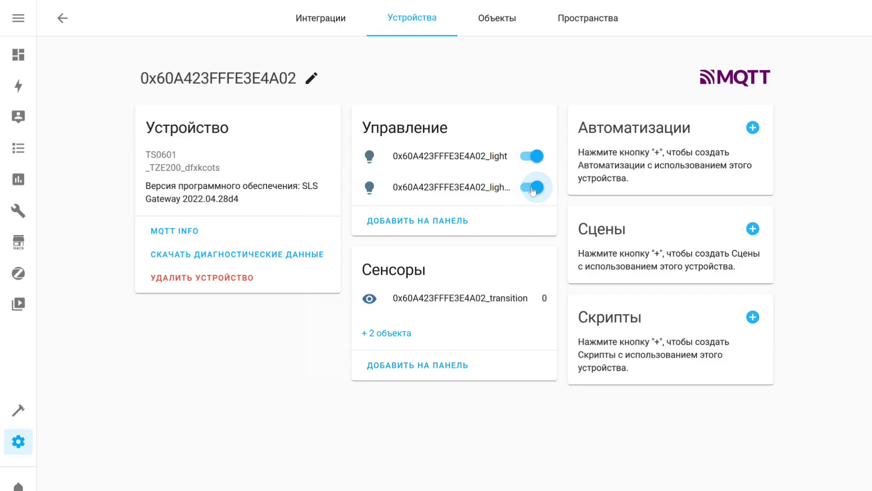
{"action": "left_click", "coordinate": [465, 194]}
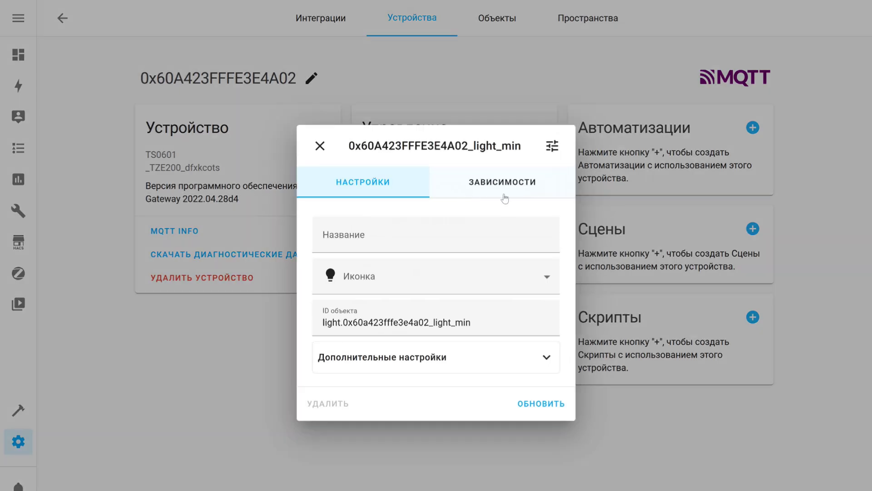
{"action": "left_click", "coordinate": [552, 148]}
{"action": "left_click_drag", "start_coordinate": [350, 324], "coordinate": [427, 327]}
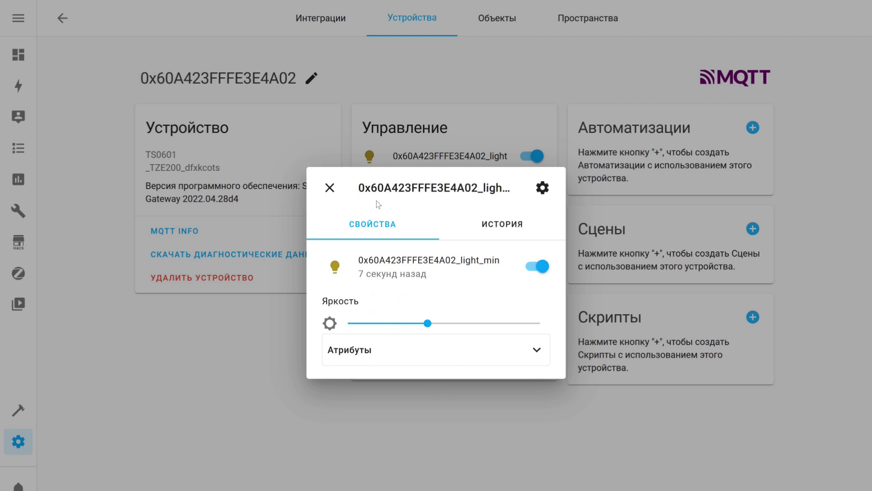
{"action": "left_click", "coordinate": [330, 187]}
{"action": "left_click", "coordinate": [529, 196]}
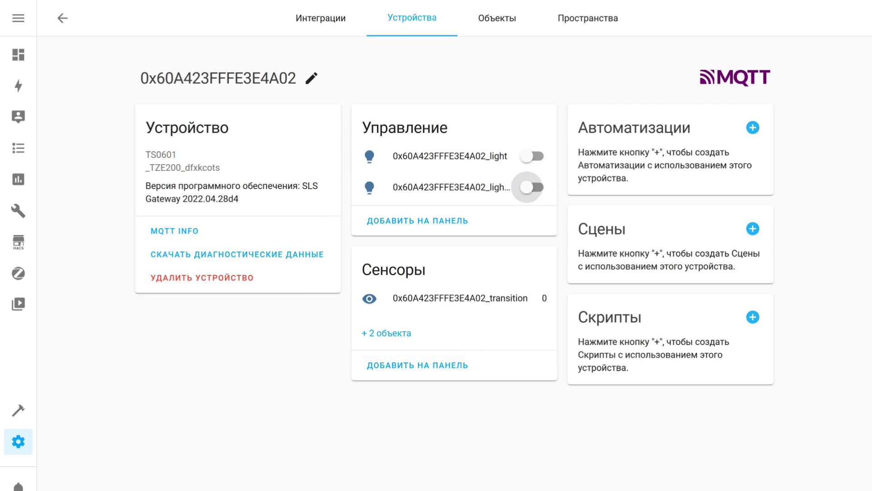